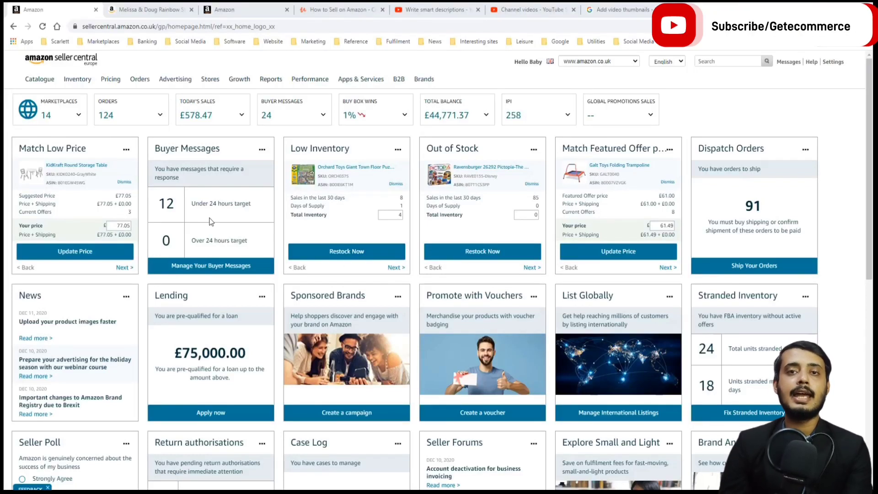
- Bring up the Rainbow Stacker product page and select its ASIN B000067PWG in the address
{"action": "left_click", "coordinate": [144, 10]}
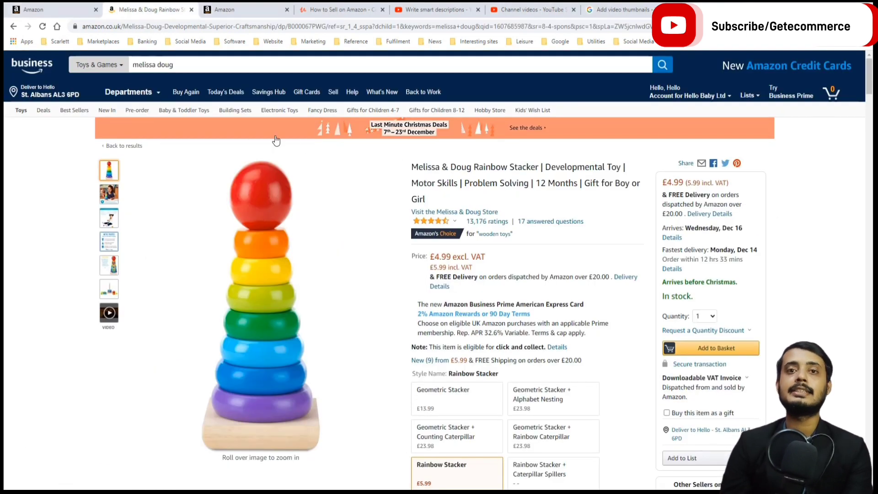
{"action": "double_click", "coordinate": [313, 26]}
{"action": "key", "text": "ctrl+c"}
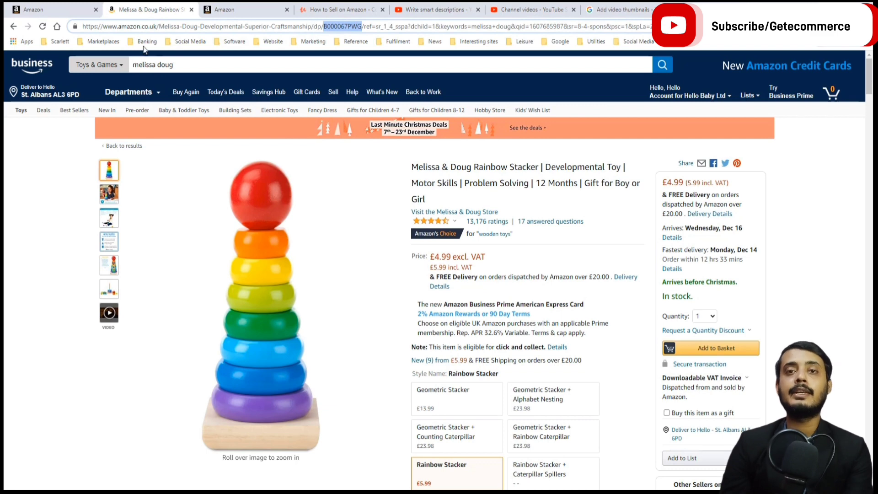
- Under Inventory > Add a Product, search the catalogue for the pasted ASIN B000067PWG
{"action": "left_click", "coordinate": [54, 7]}
{"action": "mouse_move", "coordinate": [78, 82]}
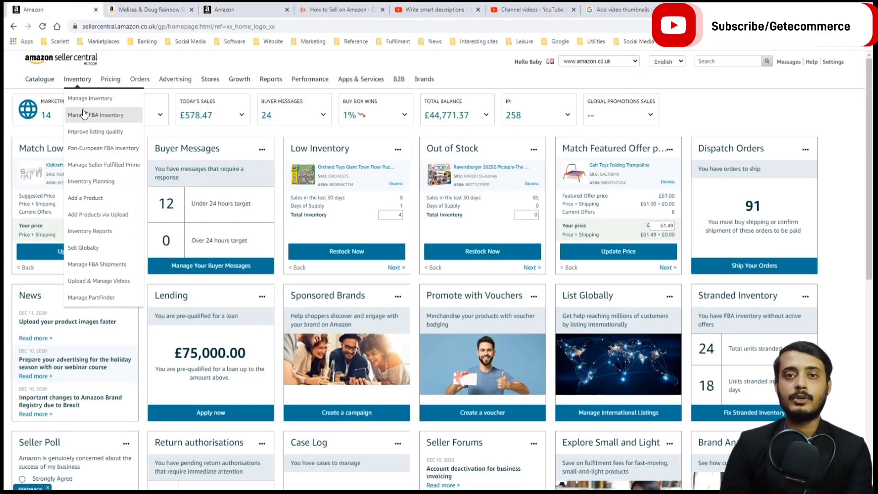
{"action": "left_click", "coordinate": [84, 199]}
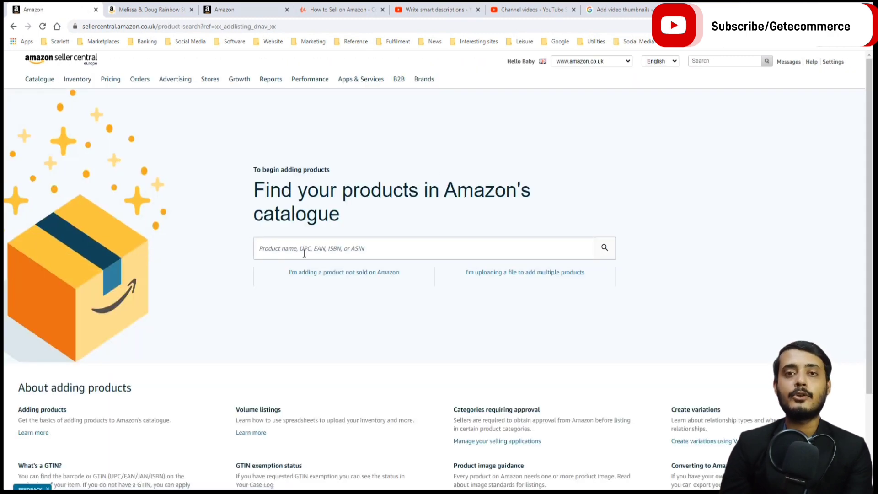
{"action": "left_click", "coordinate": [304, 253]}
{"action": "key", "text": "ctrl+v"}
{"action": "key", "text": "Return"}
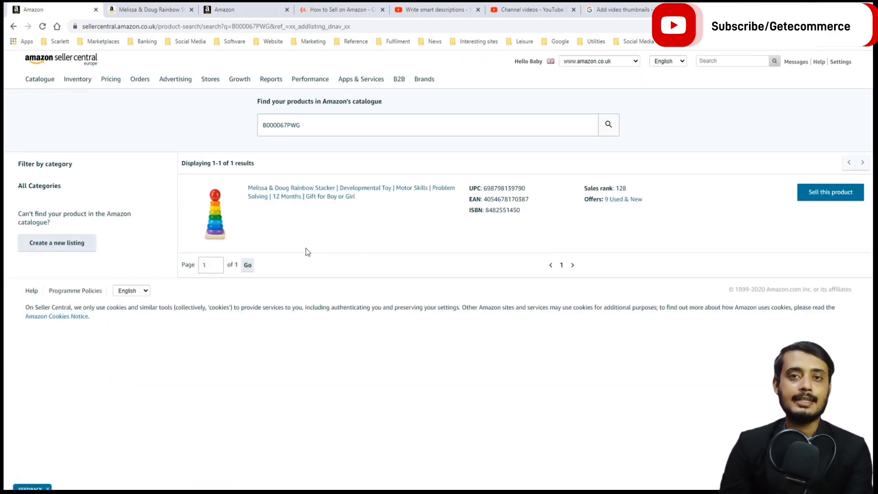
- Start an offer for the Rainbow Stacker and view the Condition options without choosing one
{"action": "left_click", "coordinate": [843, 193]}
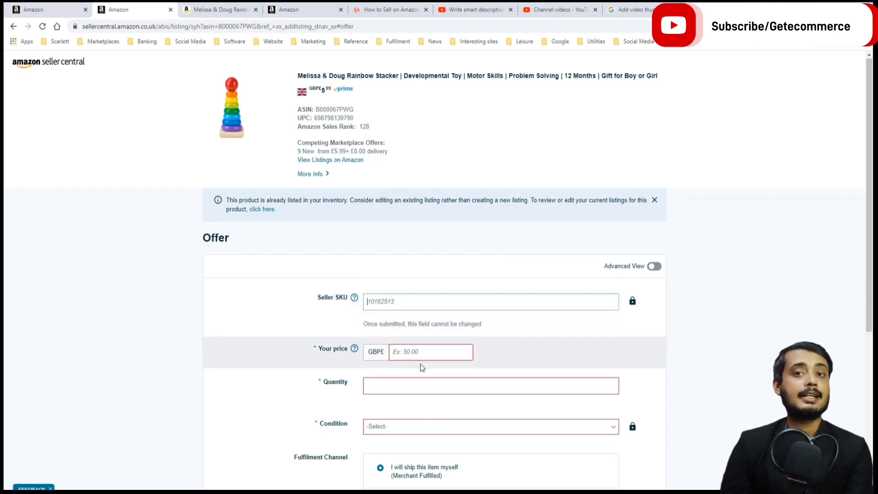
{"action": "scroll", "coordinate": [421, 364], "scroll_direction": "down", "scroll_amount": 2}
{"action": "left_click", "coordinate": [407, 333]}
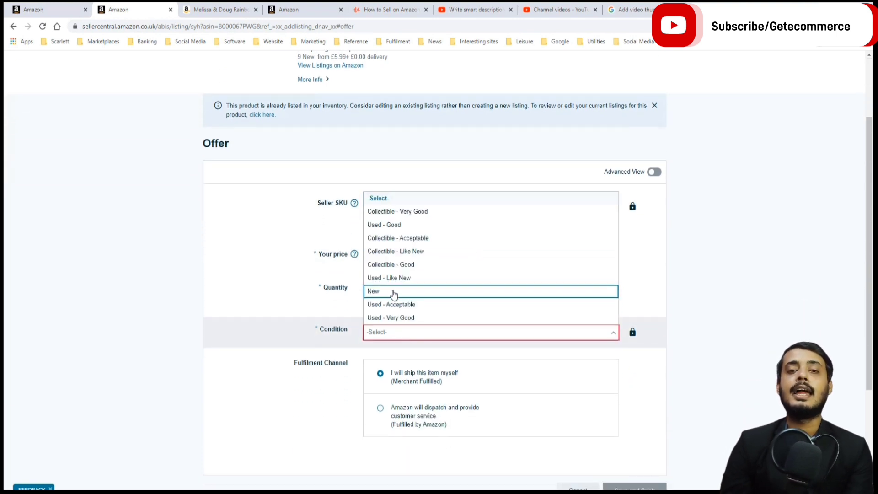
{"action": "left_click", "coordinate": [321, 405]}
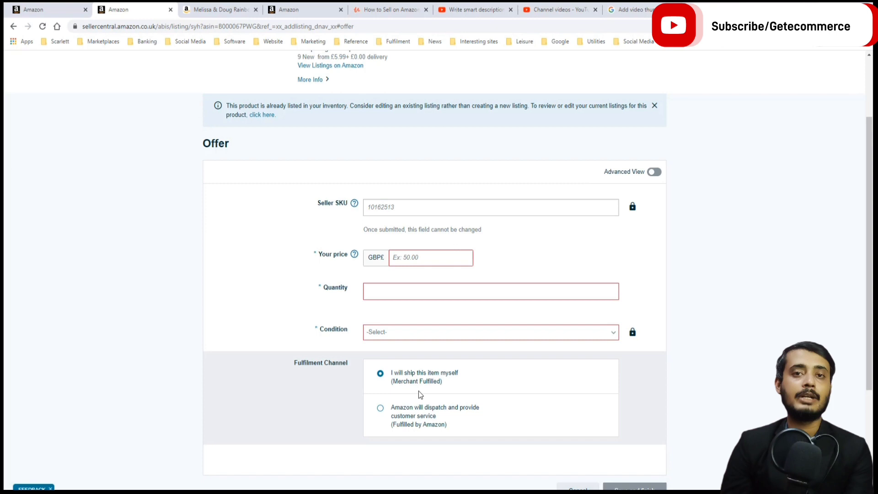
{"action": "scroll", "coordinate": [333, 431], "scroll_direction": "up", "scroll_amount": 2}
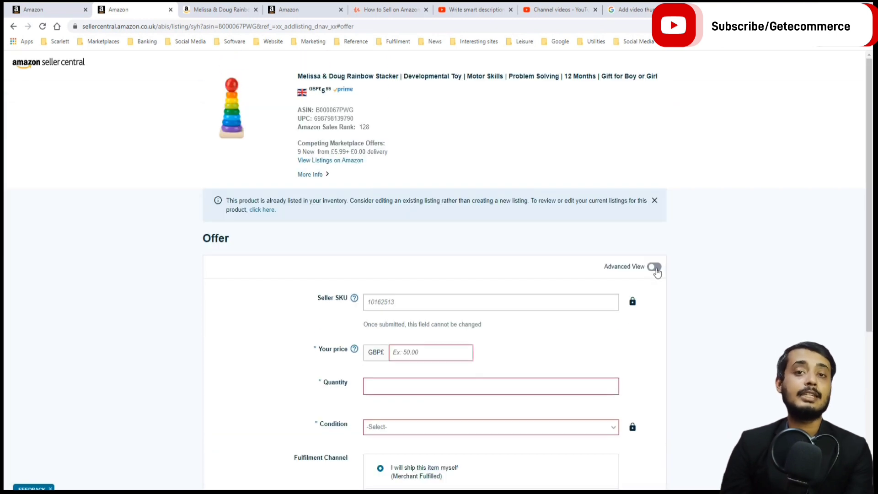
- Turn on Advanced View and scroll through the extra offer fields like tax code and sale price
{"action": "left_click", "coordinate": [655, 269]}
{"action": "scroll", "coordinate": [489, 307], "scroll_direction": "down", "scroll_amount": 1}
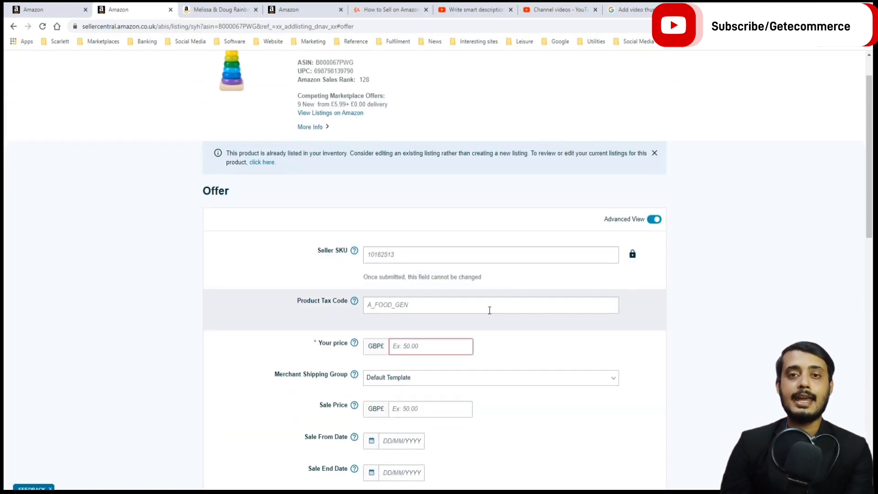
{"action": "scroll", "coordinate": [447, 343], "scroll_direction": "down", "scroll_amount": 2}
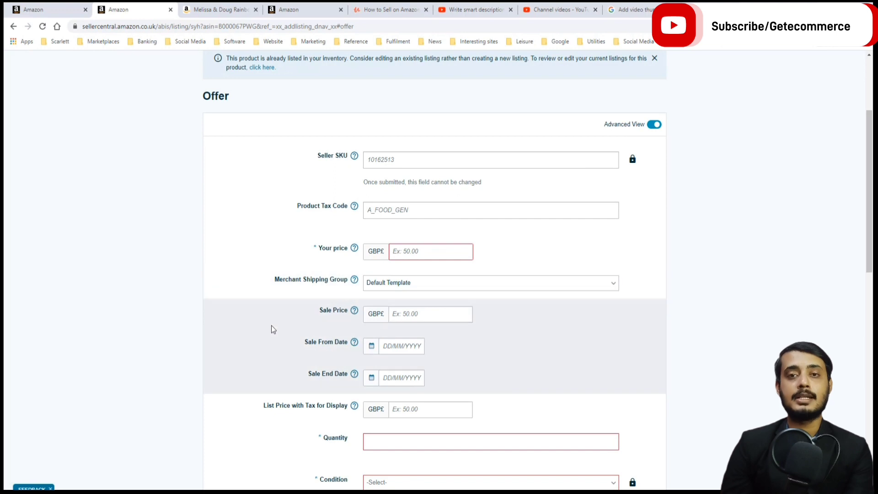
{"action": "scroll", "coordinate": [271, 325], "scroll_direction": "down", "scroll_amount": 2}
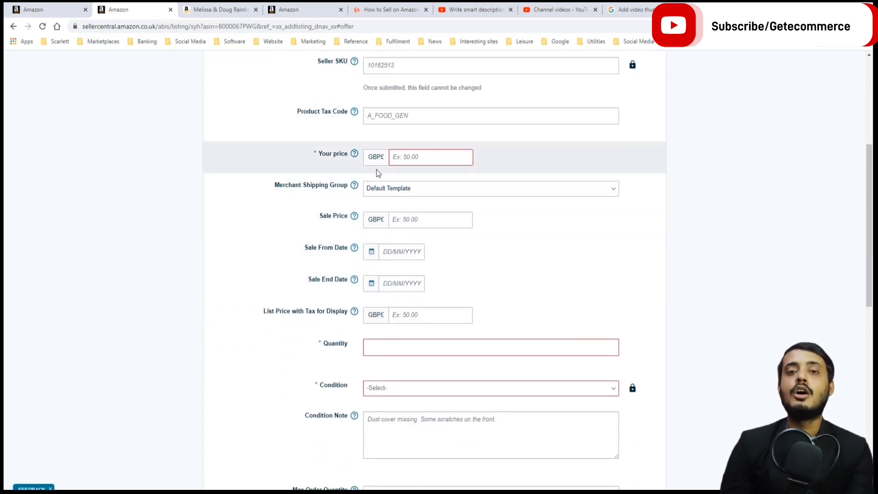
{"action": "scroll", "coordinate": [245, 267], "scroll_direction": "up", "scroll_amount": 1}
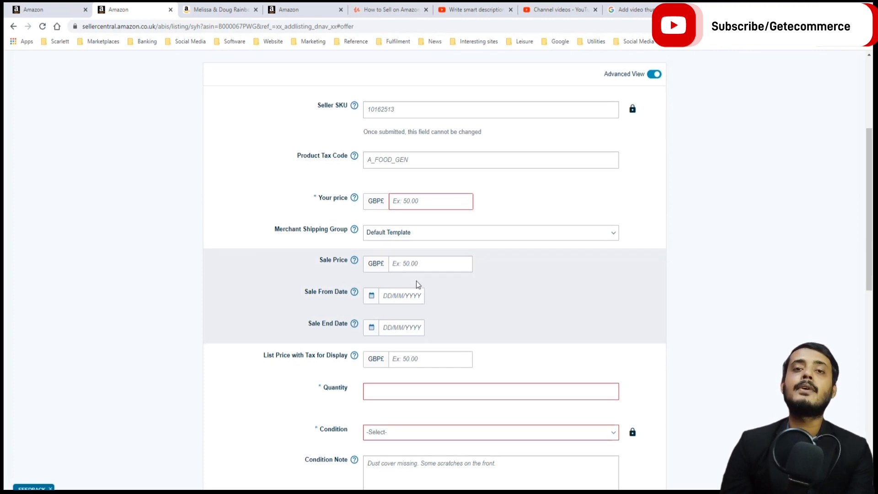
{"action": "scroll", "coordinate": [416, 284], "scroll_direction": "down", "scroll_amount": 5}
{"action": "scroll", "coordinate": [583, 385], "scroll_direction": "down", "scroll_amount": 1}
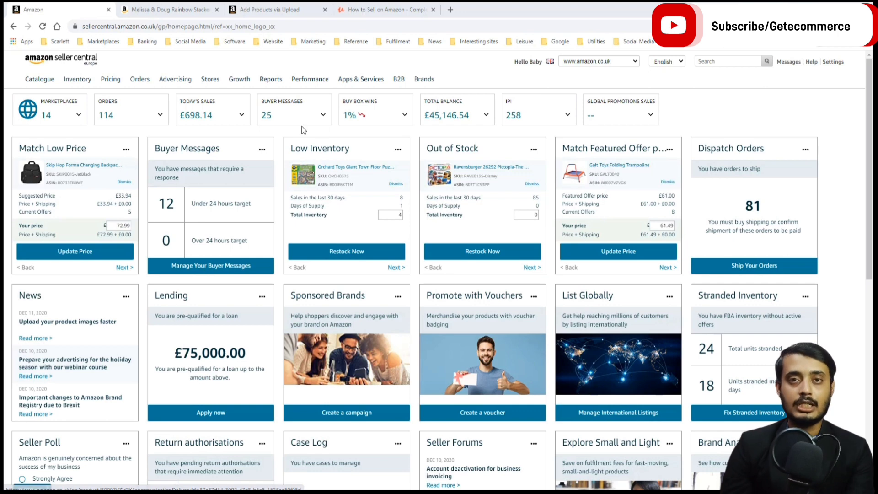
- Go to Inventory > Add Products via Upload and look over the page
{"action": "mouse_move", "coordinate": [80, 81]}
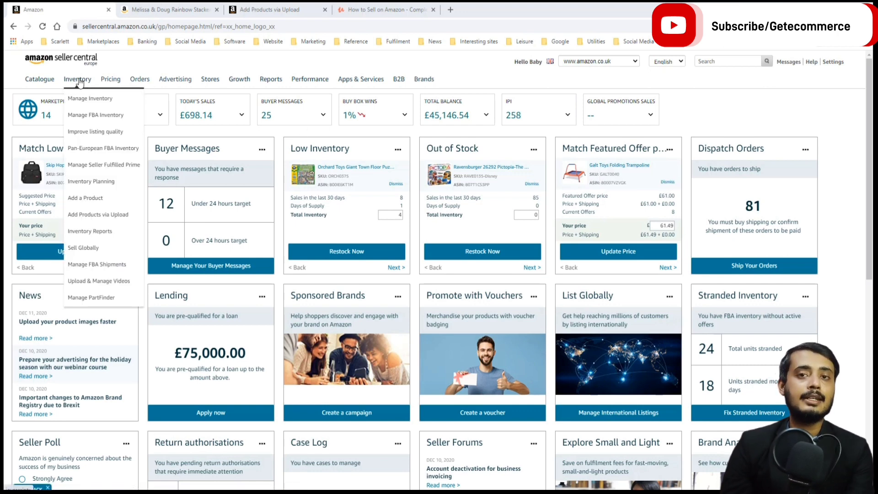
{"action": "left_click", "coordinate": [100, 218]}
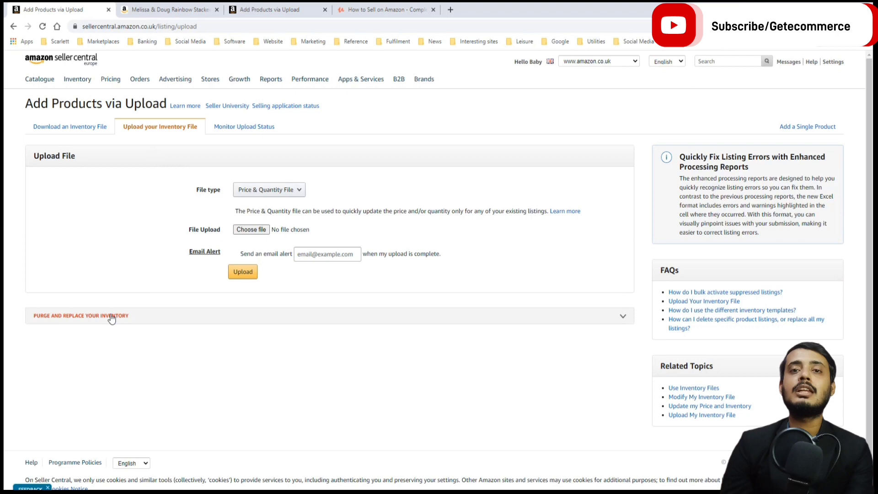
{"action": "scroll", "coordinate": [126, 355], "scroll_direction": "down", "scroll_amount": 1}
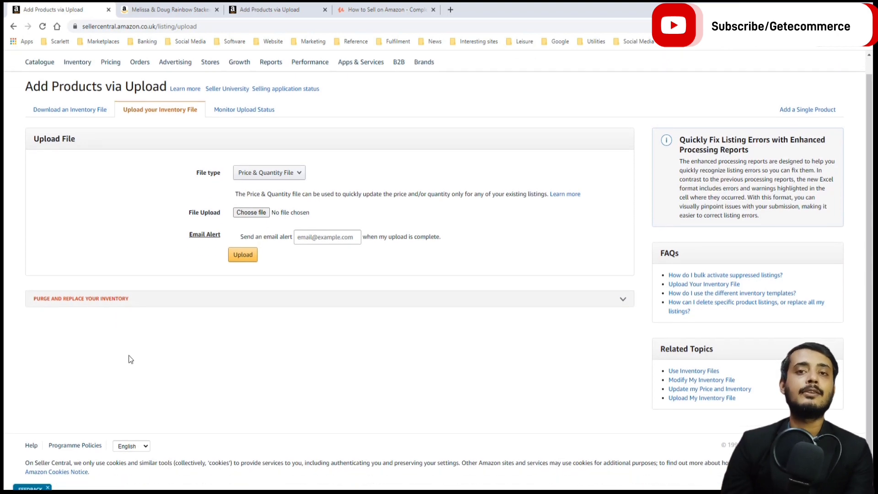
{"action": "scroll", "coordinate": [82, 336], "scroll_direction": "up", "scroll_amount": 1}
- Under Download an Inventory File, expand Inventory Files and open the product-matching-only Inventory Loader help
{"action": "left_click", "coordinate": [69, 130]}
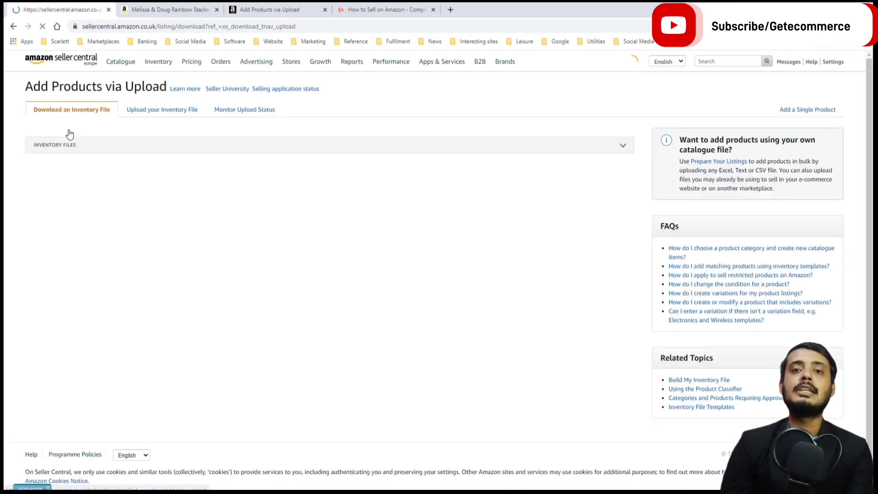
{"action": "scroll", "coordinate": [110, 345], "scroll_direction": "down", "scroll_amount": 5}
{"action": "scroll", "coordinate": [111, 346], "scroll_direction": "down", "scroll_amount": 5}
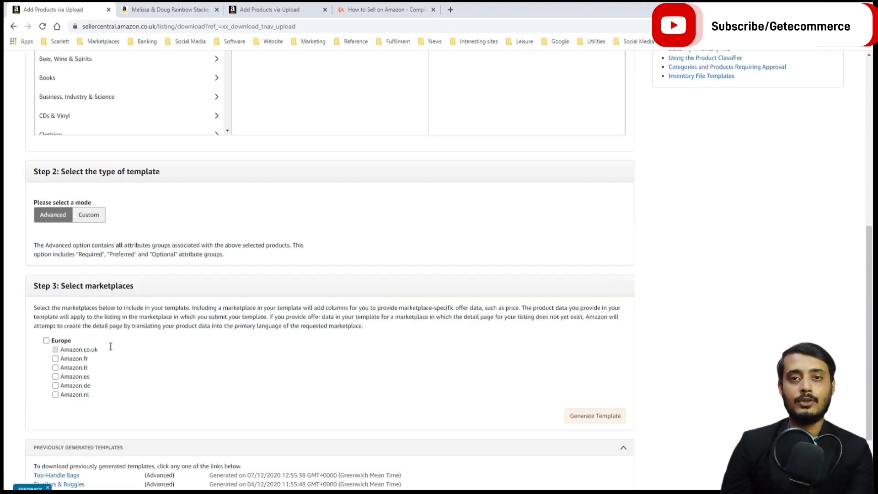
{"action": "left_click", "coordinate": [65, 417]}
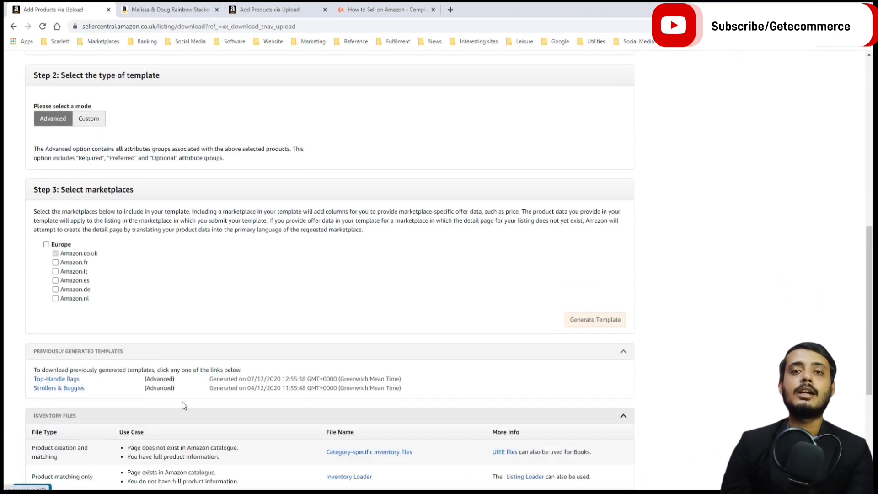
{"action": "scroll", "coordinate": [182, 401], "scroll_direction": "down", "scroll_amount": 3}
{"action": "left_click_drag", "start_coordinate": [37, 335], "coordinate": [93, 334]}
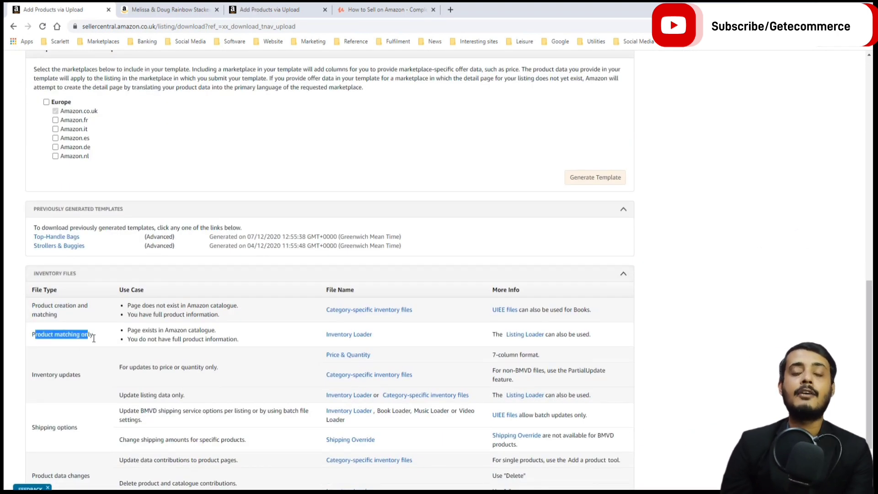
{"action": "left_click", "coordinate": [360, 335]}
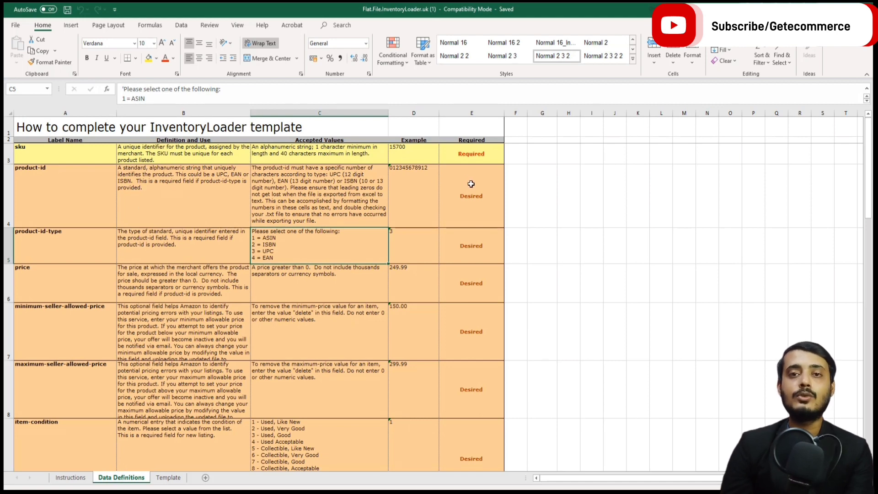
{"action": "left_click", "coordinate": [168, 477]}
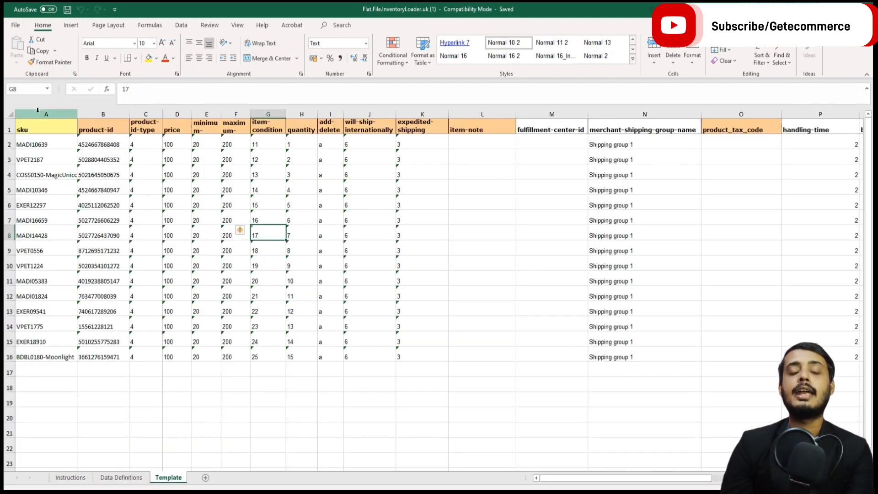
{"action": "mouse_move", "coordinate": [551, 478]}
{"action": "left_mouse_down"}
{"action": "mouse_move", "coordinate": [622, 477]}
{"action": "mouse_move", "coordinate": [558, 477]}
{"action": "left_mouse_up"}
{"action": "left_click", "coordinate": [517, 114]}
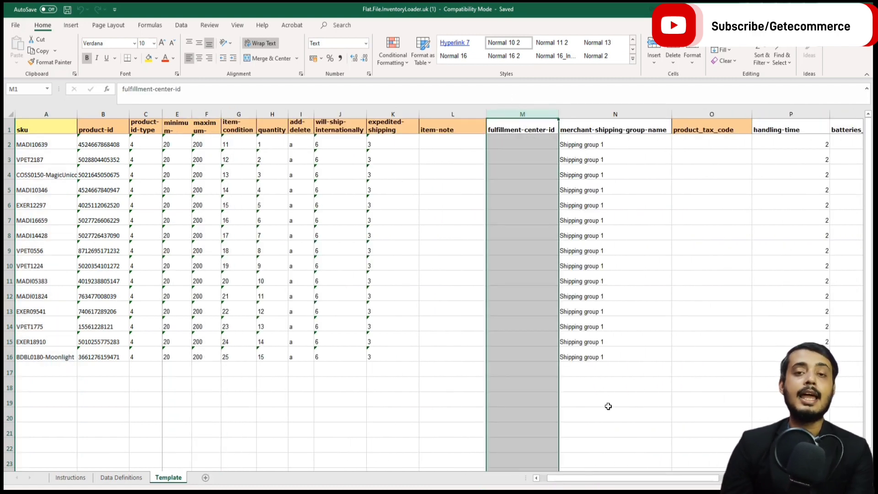
{"action": "left_click_drag", "start_coordinate": [615, 478], "coordinate": [520, 447]}
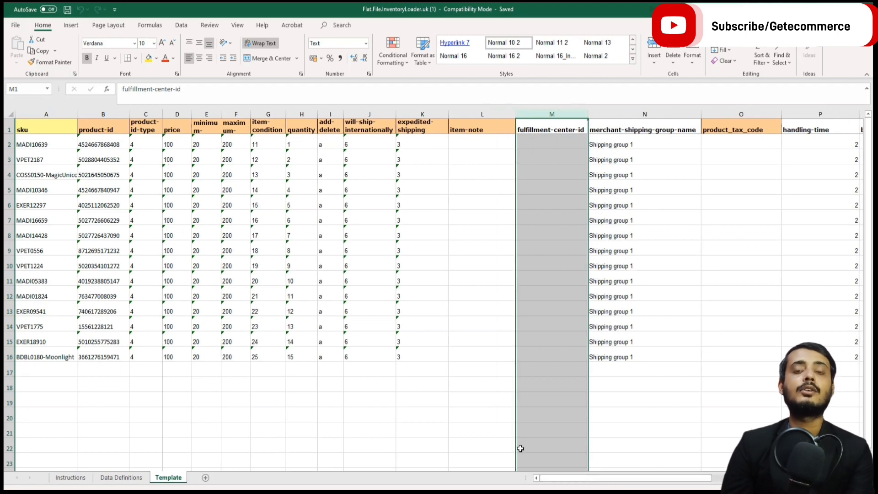
{"action": "left_click", "coordinate": [127, 480]}
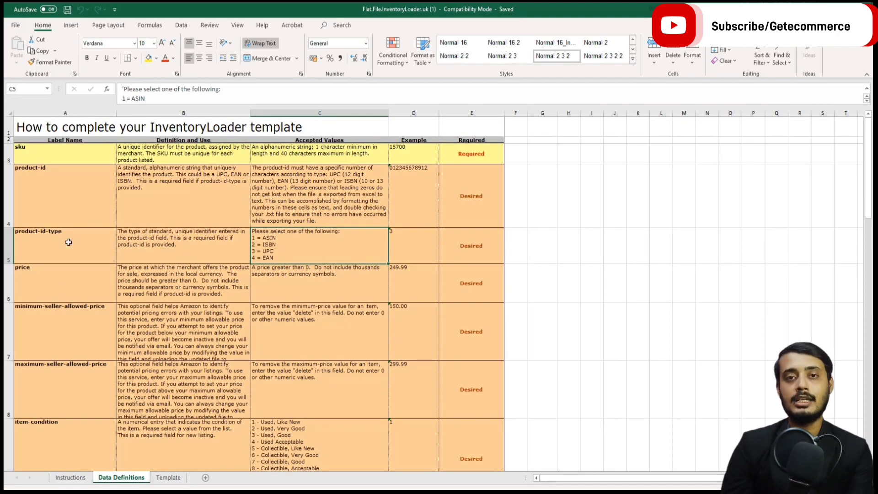
- Review the first row's sku, product-id and product-id-type against the accepted type codes
{"action": "left_click", "coordinate": [168, 479]}
{"action": "left_click", "coordinate": [55, 151]}
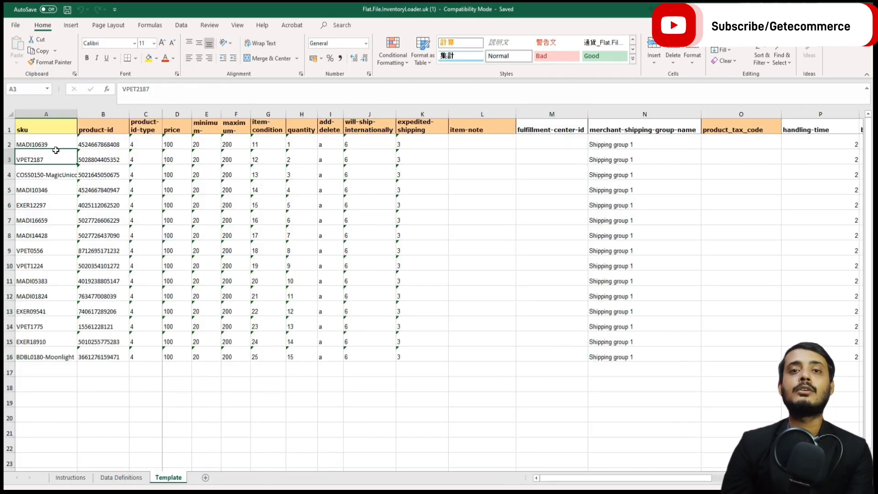
{"action": "key", "text": "Right"}
{"action": "key", "text": "Up"}
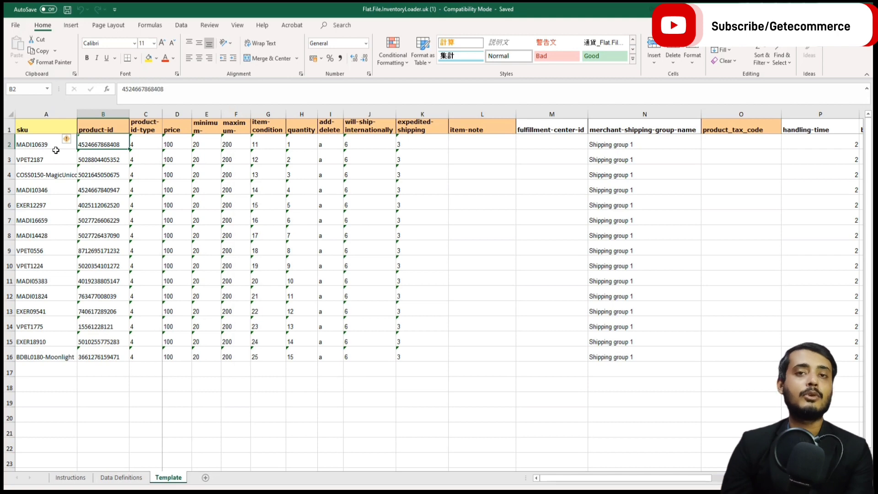
{"action": "left_click", "coordinate": [151, 143]}
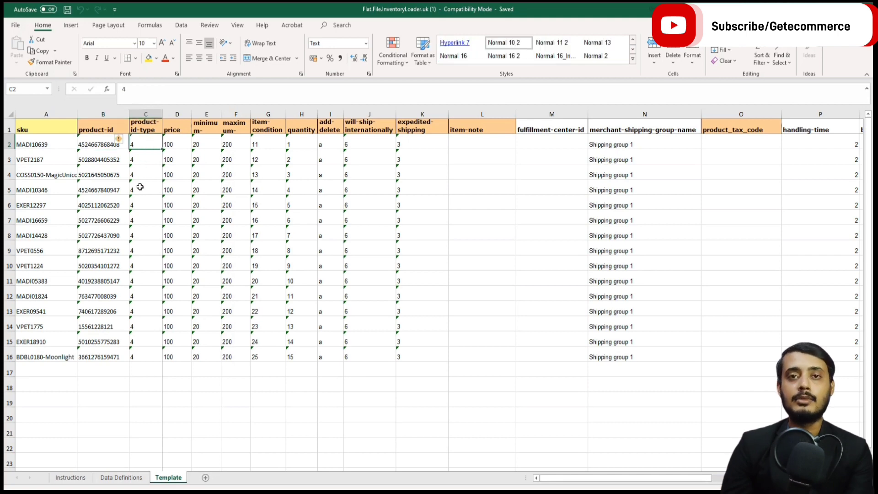
{"action": "left_click", "coordinate": [123, 477]}
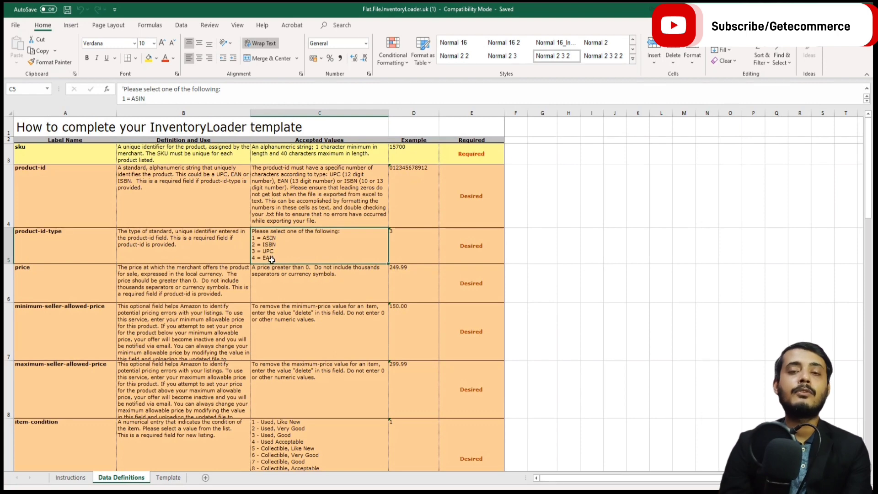
{"action": "left_click", "coordinate": [168, 477]}
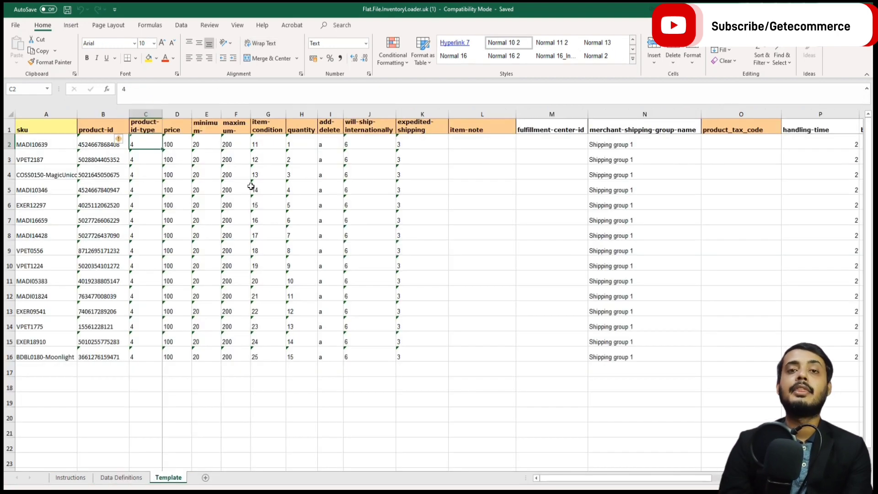
- Fill the price columns and copy item-condition 11 down through row 16, checking the condition codes
{"action": "left_click", "coordinate": [177, 145]}
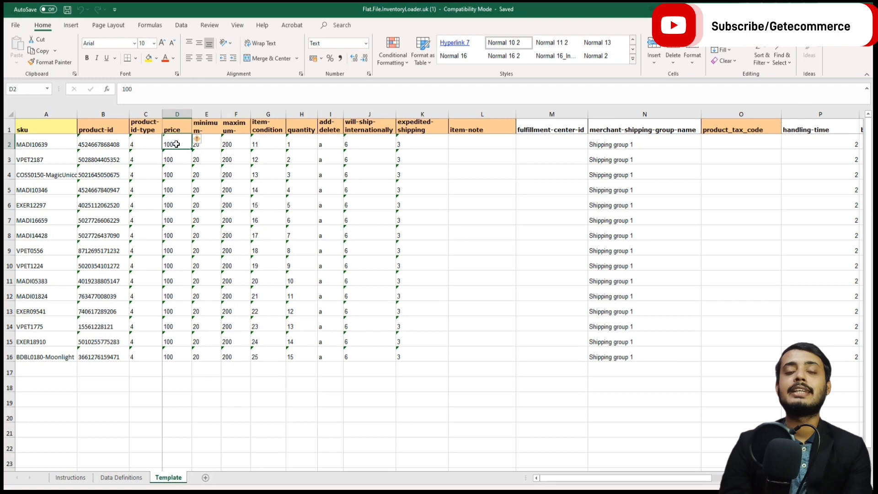
{"action": "key", "text": "Tab"}
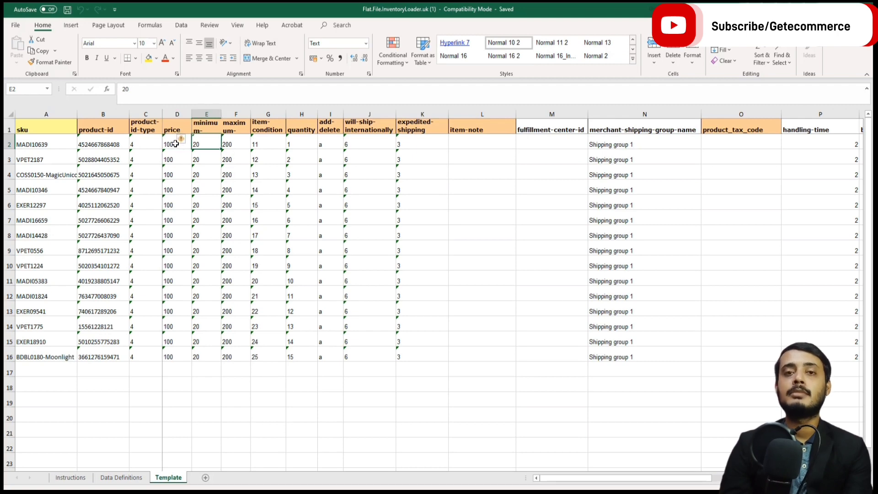
{"action": "key", "text": "Tab"}
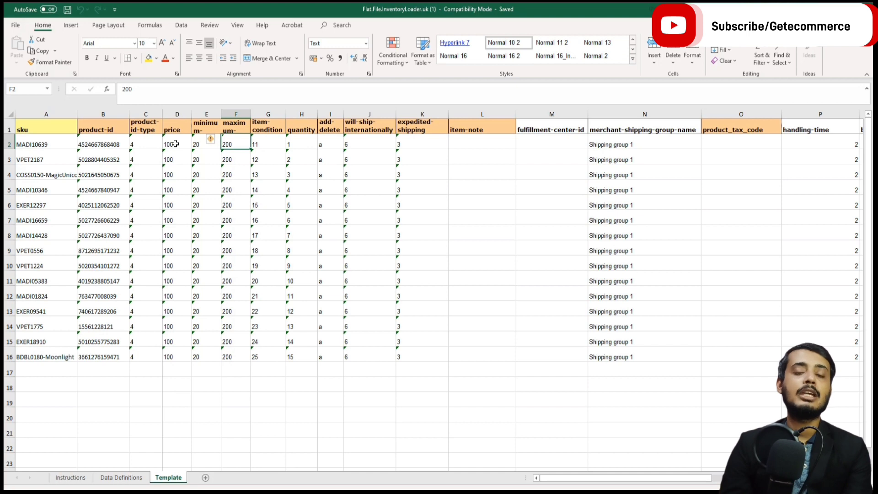
{"action": "key", "text": "Tab"}
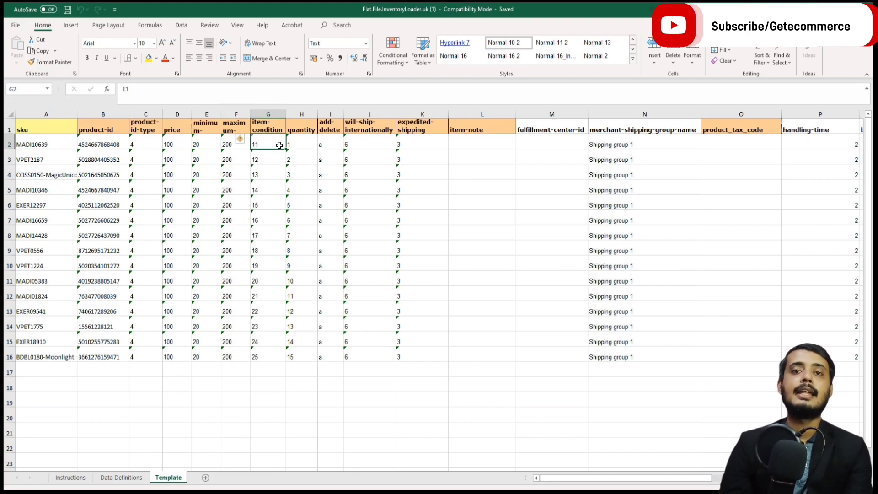
{"action": "key", "text": "ctrl+c"}
{"action": "left_click_drag", "start_coordinate": [286, 152], "coordinate": [263, 363]}
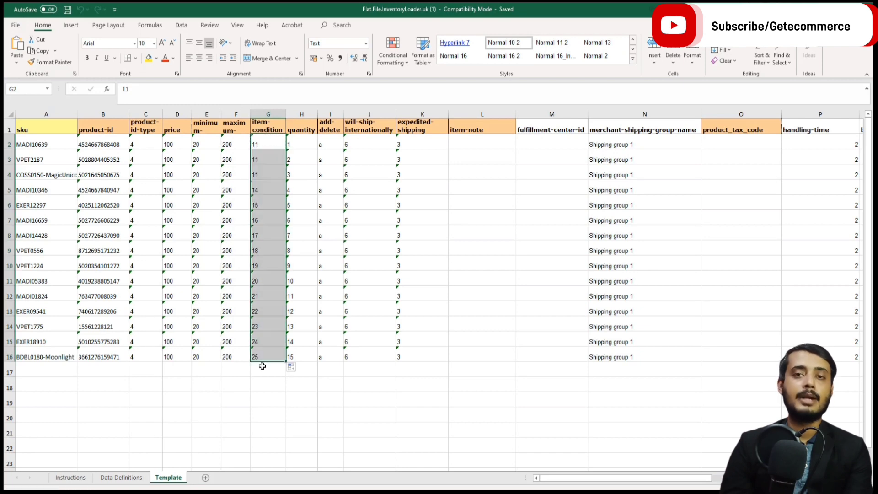
{"action": "left_click", "coordinate": [121, 477]}
{"action": "scroll", "coordinate": [241, 331], "scroll_direction": "down", "scroll_amount": 2}
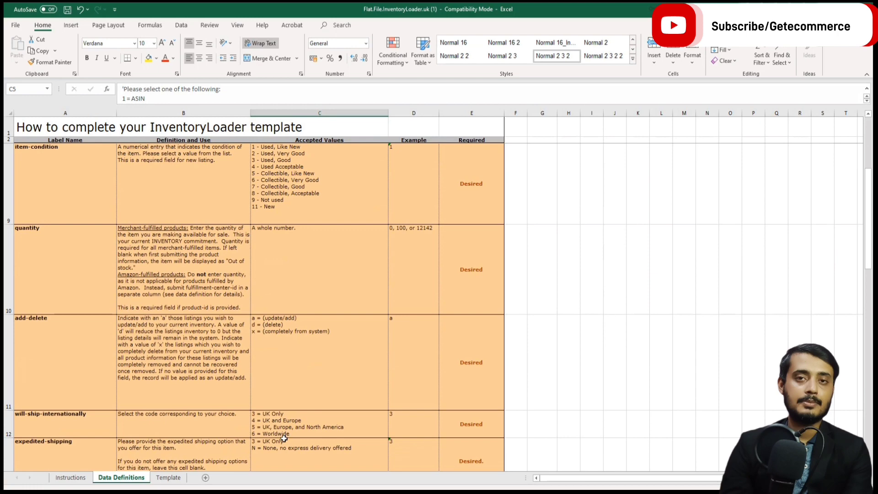
{"action": "scroll", "coordinate": [290, 365], "scroll_direction": "up", "scroll_amount": 1}
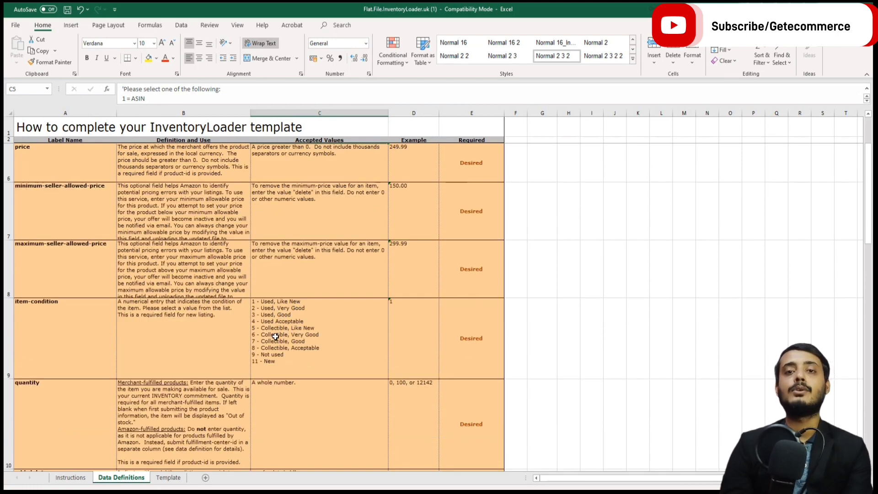
{"action": "left_click", "coordinate": [168, 477]}
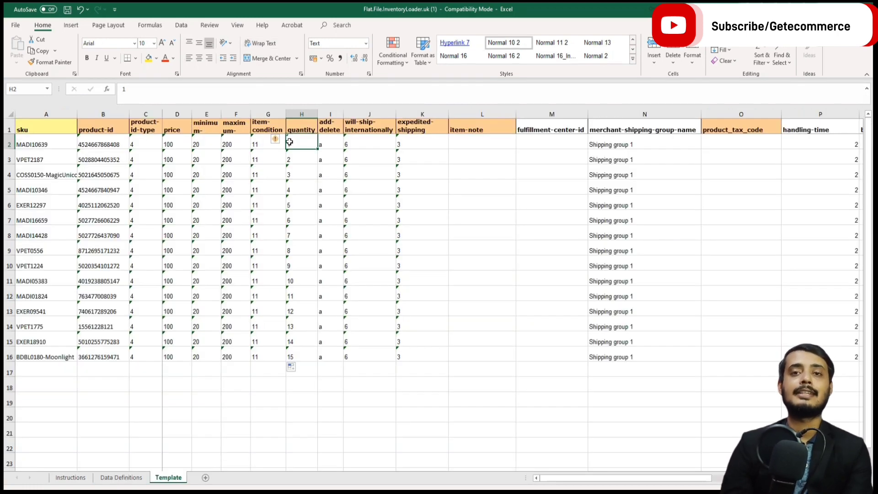
- Fill add-delete and will-ship-internationally, checking the shipping region codes in Data Definitions
{"action": "key", "text": "Right"}
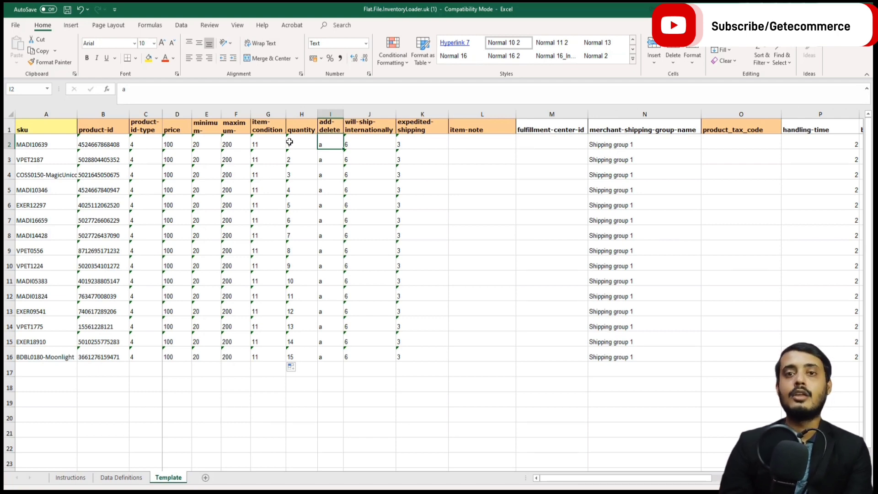
{"action": "key", "text": "Right"}
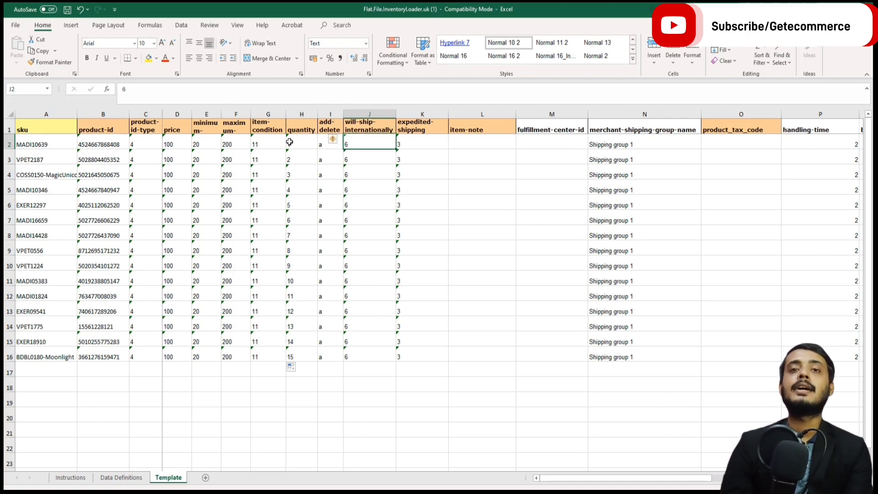
{"action": "left_click", "coordinate": [122, 477]}
{"action": "scroll", "coordinate": [299, 328], "scroll_direction": "down", "scroll_amount": 2}
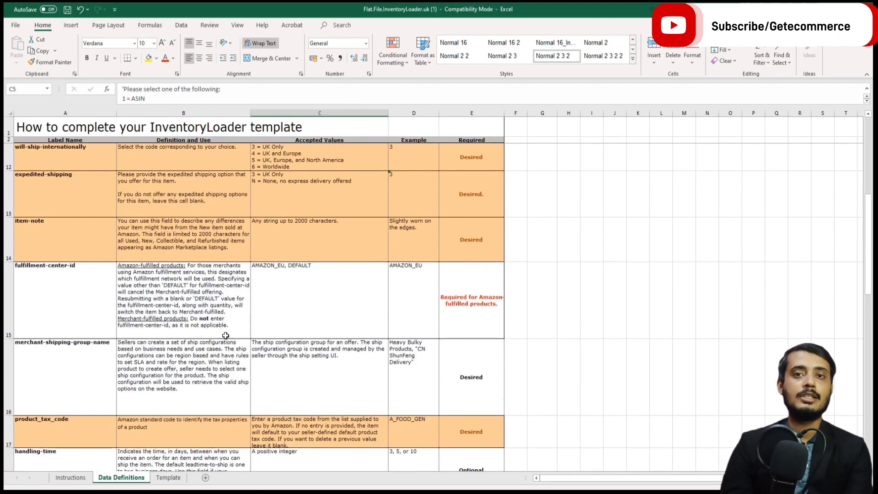
{"action": "scroll", "coordinate": [298, 200], "scroll_direction": "up", "scroll_amount": 1}
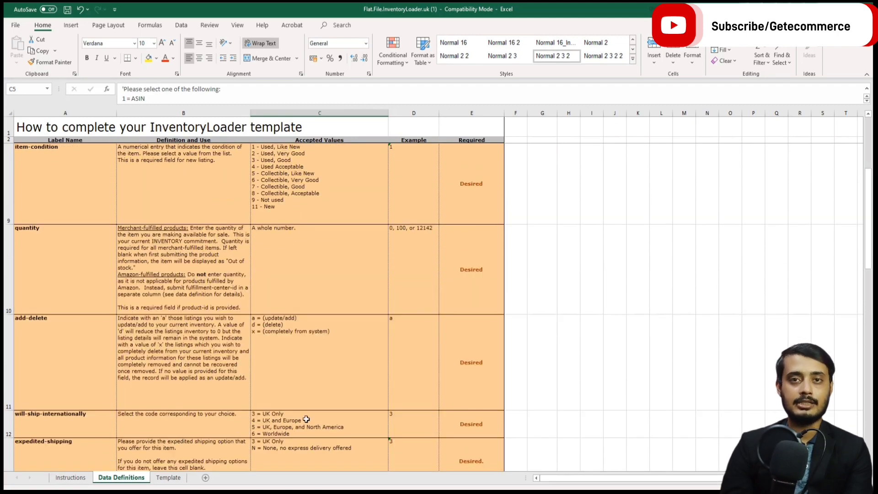
{"action": "left_click", "coordinate": [169, 477]}
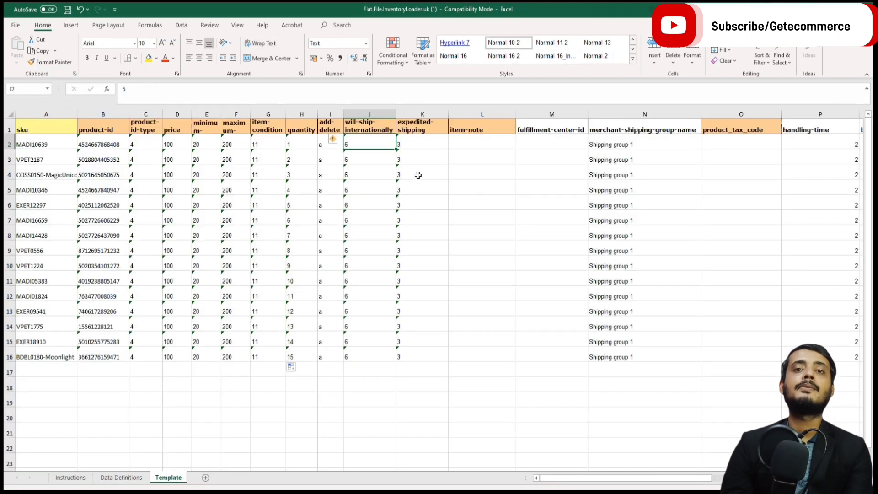
- Fill expedited-shipping, merchant shipping group 'Shipping group 1', product_tax_code and handling-time 2
{"action": "left_click", "coordinate": [425, 148]}
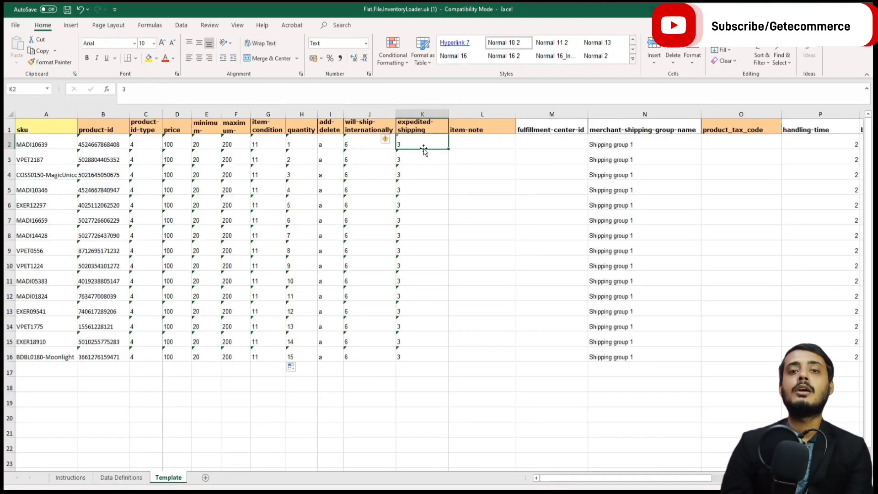
{"action": "key", "text": "Right"}
{"action": "key", "text": "Right"}
{"action": "key", "text": "Right"}
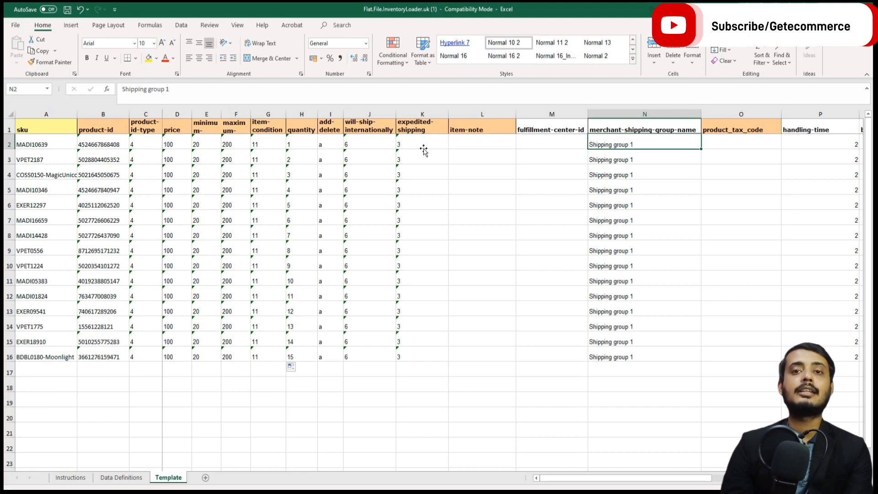
{"action": "key", "text": "Right"}
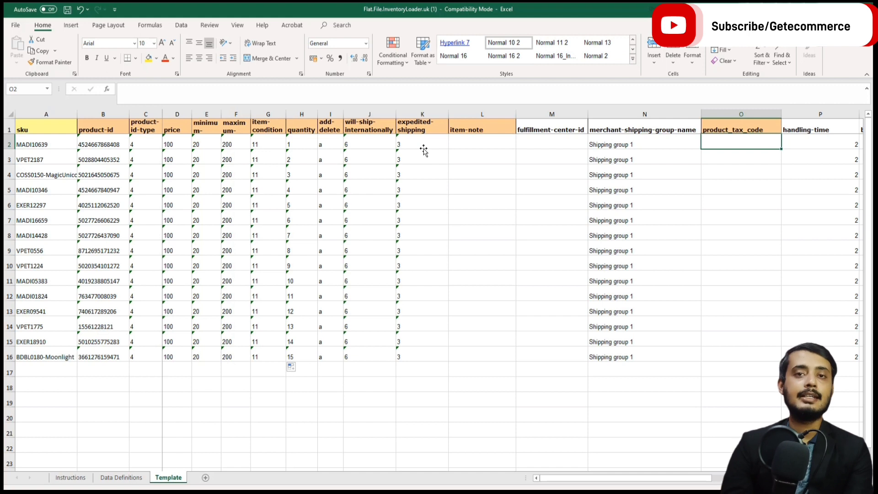
{"action": "key", "text": "Right"}
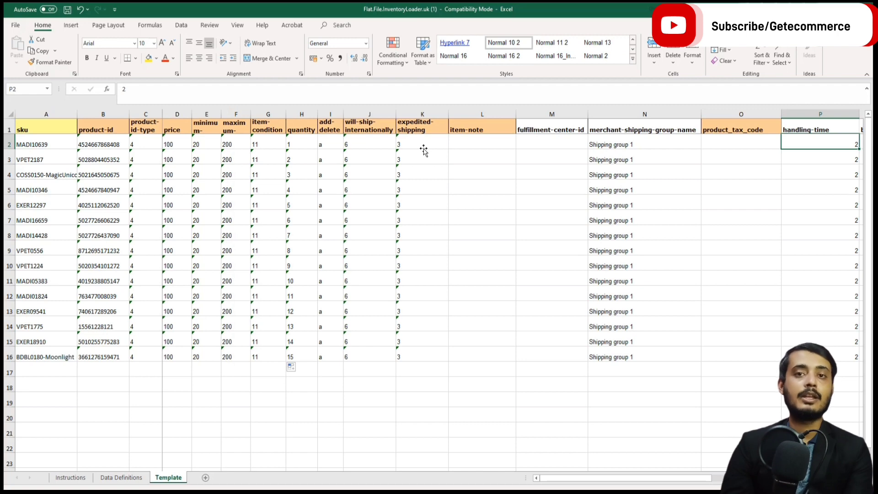
{"action": "key", "text": "Right"}
{"action": "key", "text": "Right"}
{"action": "key", "text": "Right"}
{"action": "key", "text": "Right"}
{"action": "key", "text": "Right"}
{"action": "key", "text": "Right"}
{"action": "key", "text": "Right"}
{"action": "key", "text": "Right"}
{"action": "key", "text": "Right"}
{"action": "key", "text": "Right"}
{"action": "key", "text": "Right"}
{"action": "key", "text": "Right"}
{"action": "key", "text": "Right"}
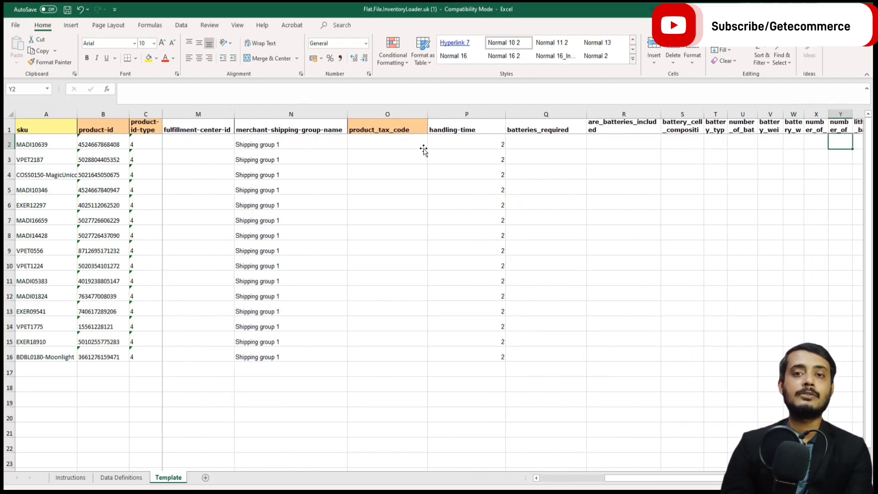
{"action": "key", "text": "Right"}
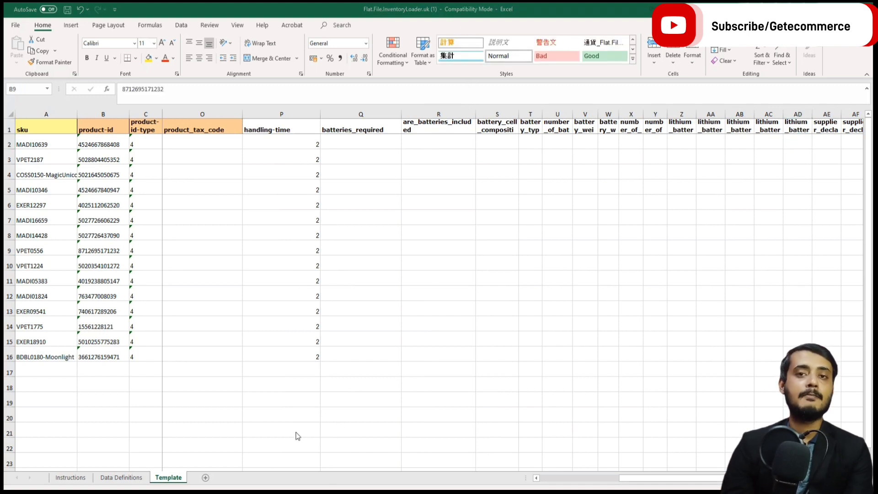
- Move the Template sheet into a new workbook, accepting the macro warning
{"action": "left_click", "coordinate": [159, 480]}
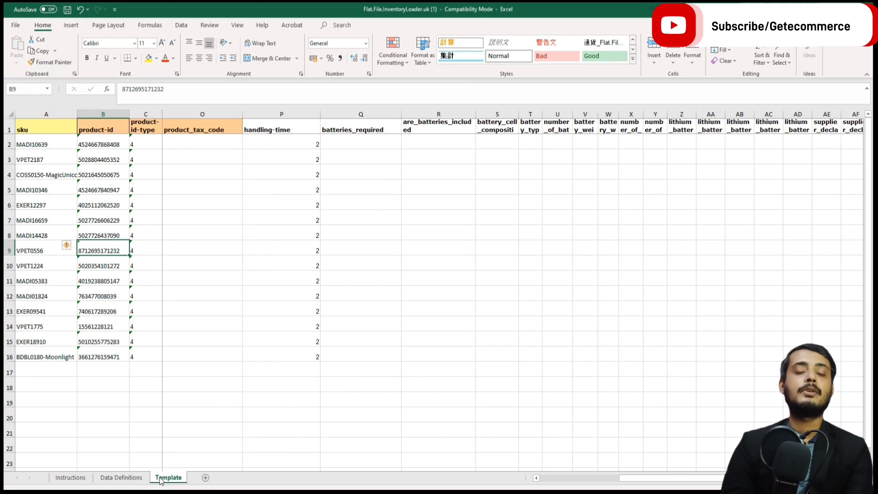
{"action": "right_click", "coordinate": [174, 479]}
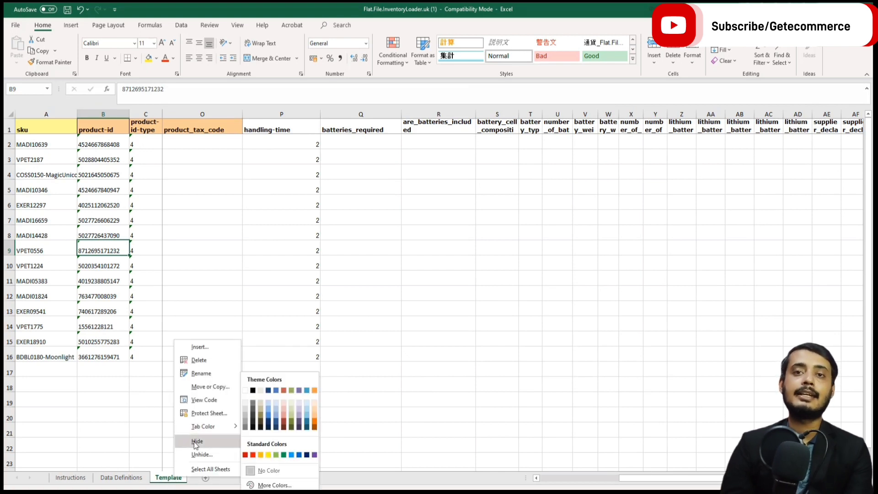
{"action": "left_click", "coordinate": [209, 387]}
{"action": "left_click", "coordinate": [168, 382]}
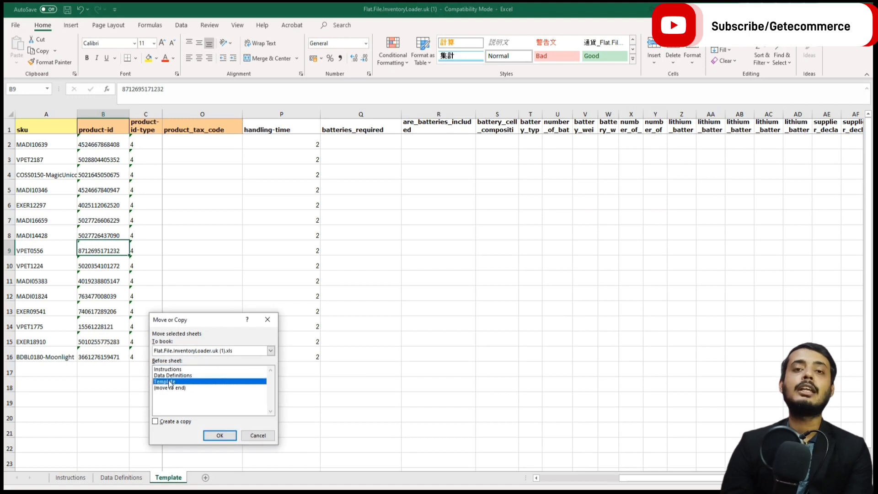
{"action": "left_click", "coordinate": [210, 350]}
{"action": "left_click", "coordinate": [177, 361]}
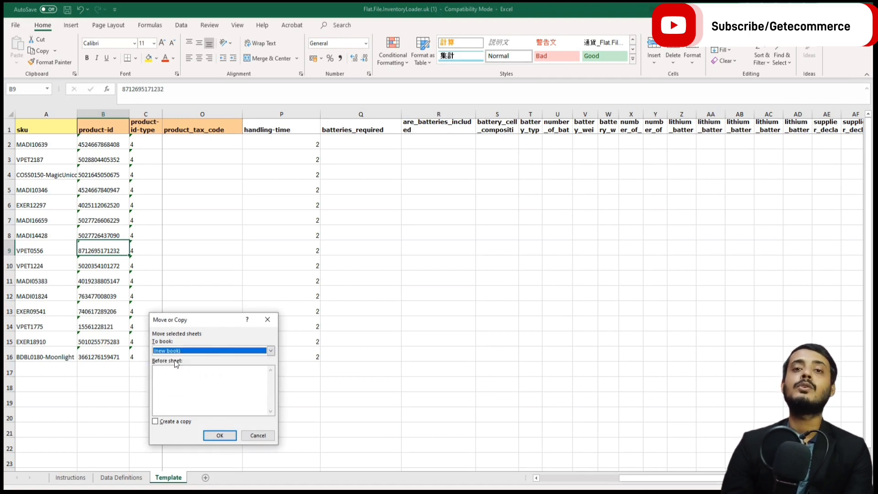
{"action": "left_click", "coordinate": [221, 435]}
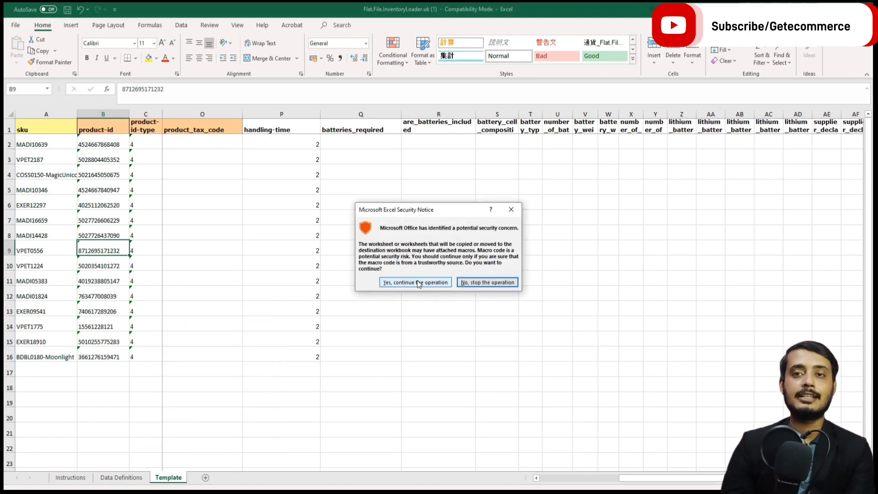
{"action": "left_click", "coordinate": [419, 283]}
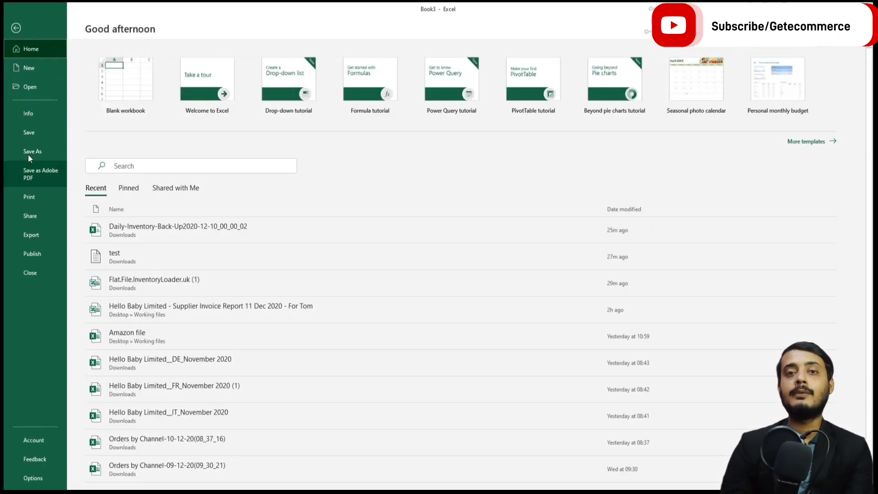
- Save the new workbook in Downloads as tab-delimited text named 'test 2'
{"action": "left_click", "coordinate": [30, 152]}
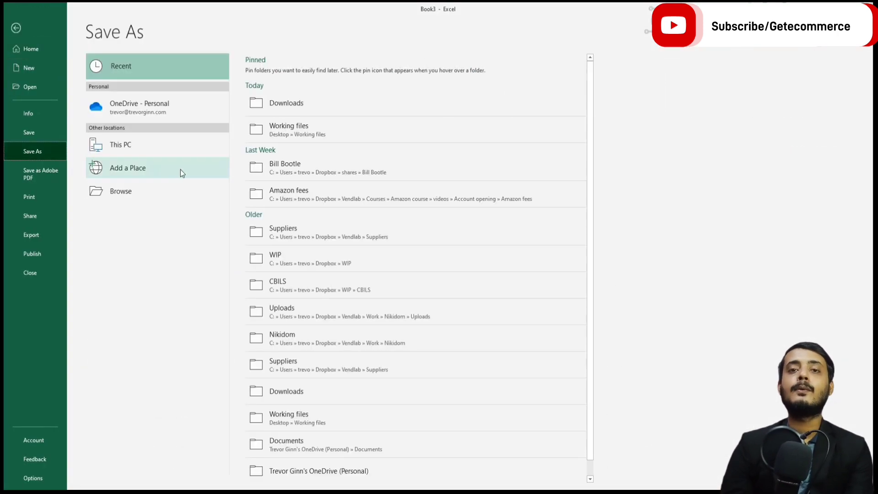
{"action": "left_click", "coordinate": [300, 102]}
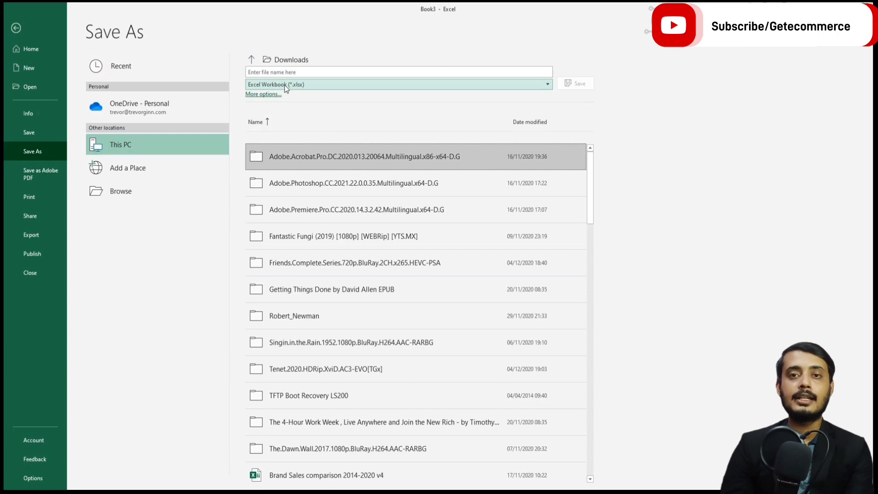
{"action": "left_click", "coordinate": [284, 85]}
{"action": "left_click", "coordinate": [309, 194]}
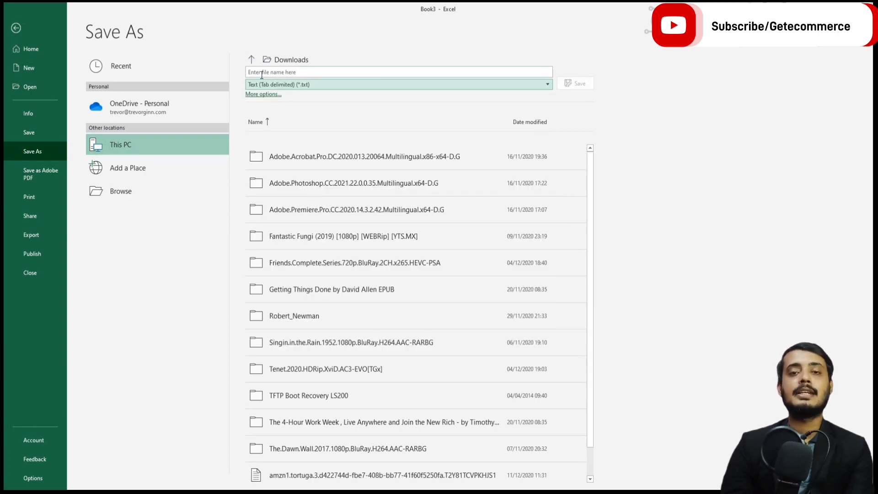
{"action": "left_click", "coordinate": [282, 71]}
{"action": "type", "text": "test 2"}
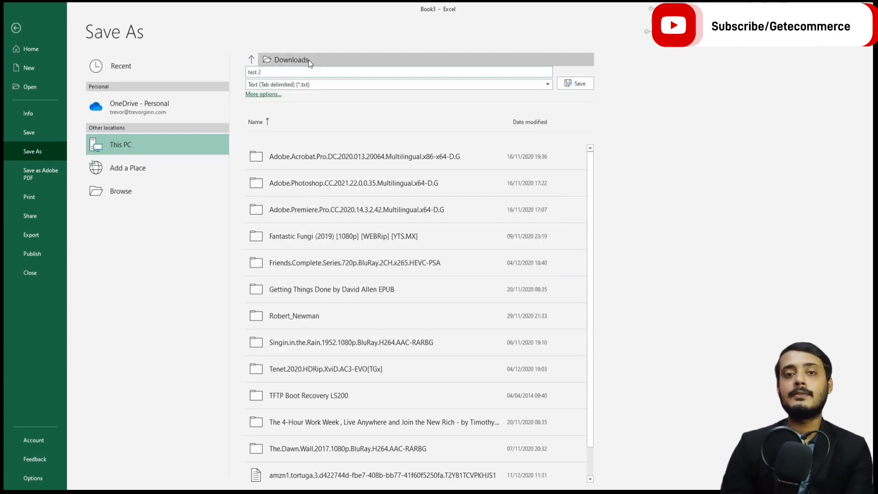
{"action": "left_click", "coordinate": [572, 83]}
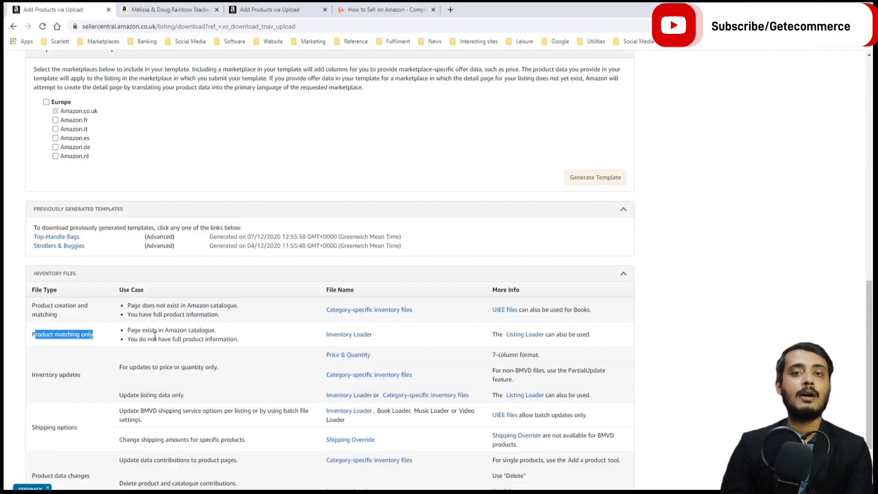
- Under Upload your Inventory File, set type to Inventory Loader File and attach test 2.txt
{"action": "scroll", "coordinate": [155, 336], "scroll_direction": "up", "scroll_amount": 13}
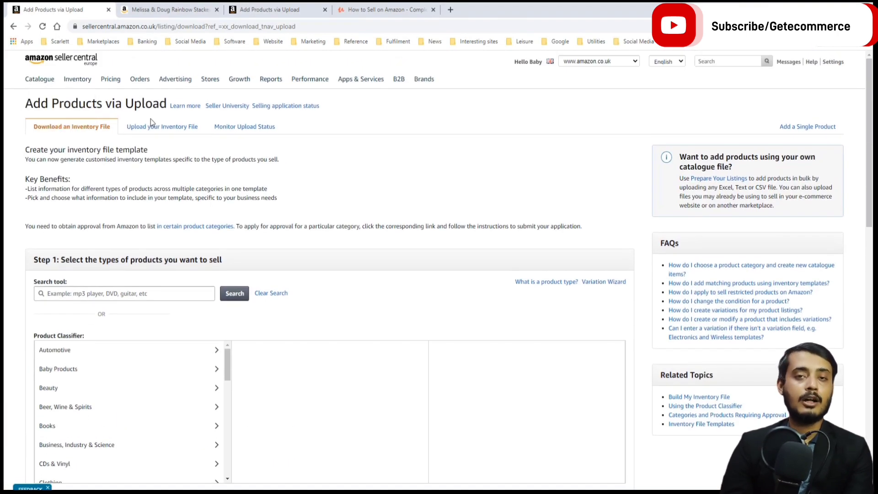
{"action": "left_click", "coordinate": [151, 127]}
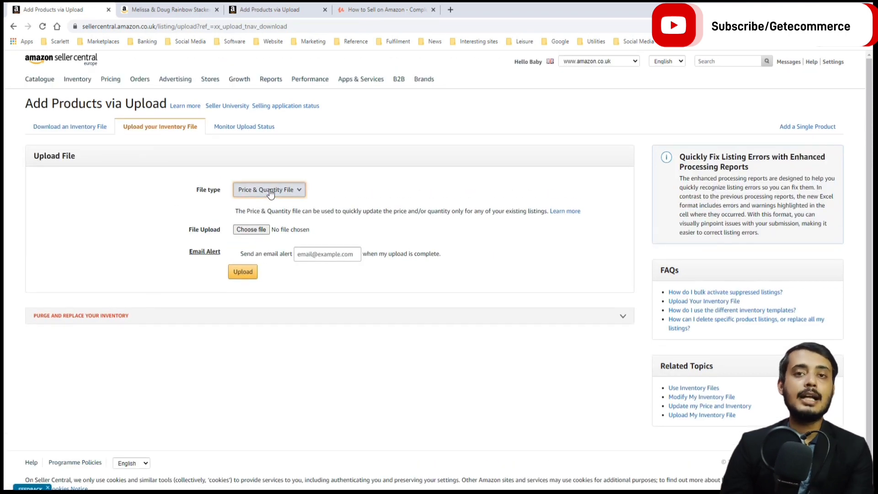
{"action": "left_click", "coordinate": [270, 192]}
{"action": "left_click", "coordinate": [250, 250]}
{"action": "left_click", "coordinate": [251, 326]}
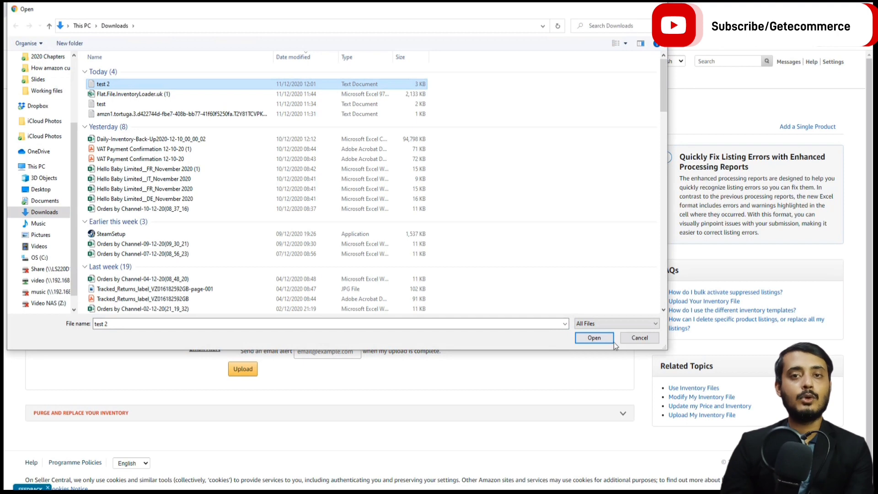
{"action": "left_click", "coordinate": [593, 339]}
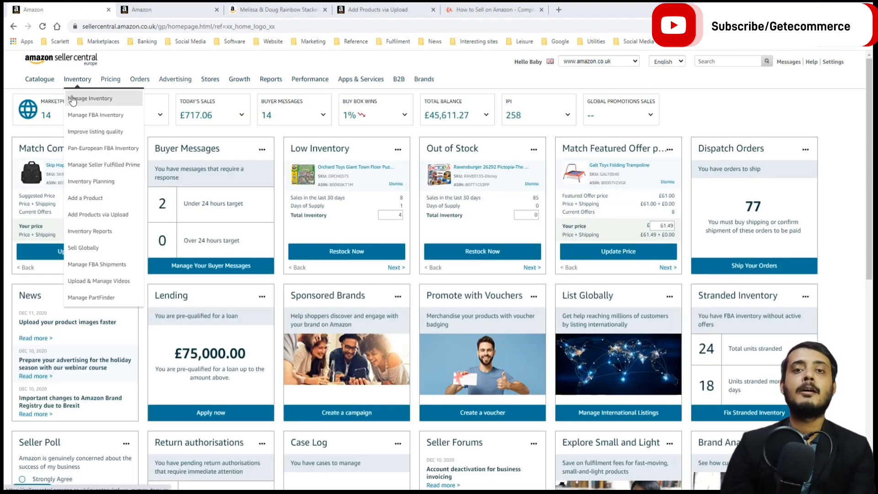
- Go to Manage Inventory, then Catalogue > Complete Your Drafts to see the 20 drafts
{"action": "left_click", "coordinate": [90, 100]}
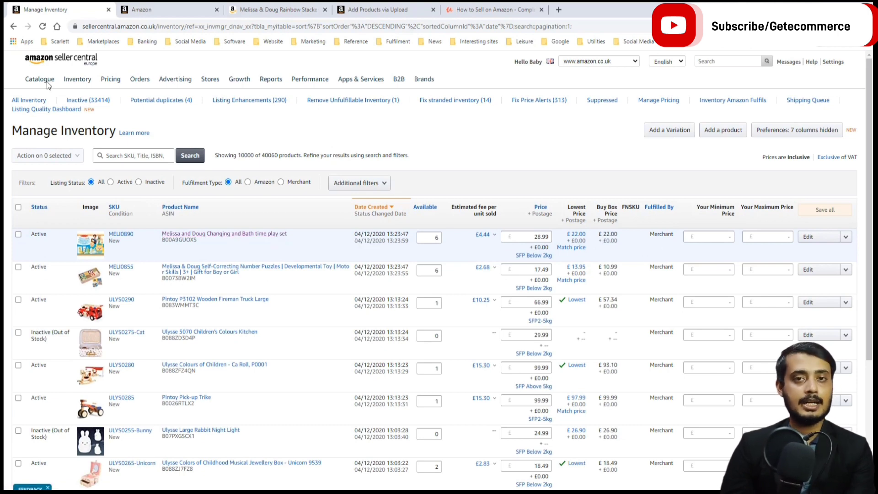
{"action": "mouse_move", "coordinate": [43, 82]}
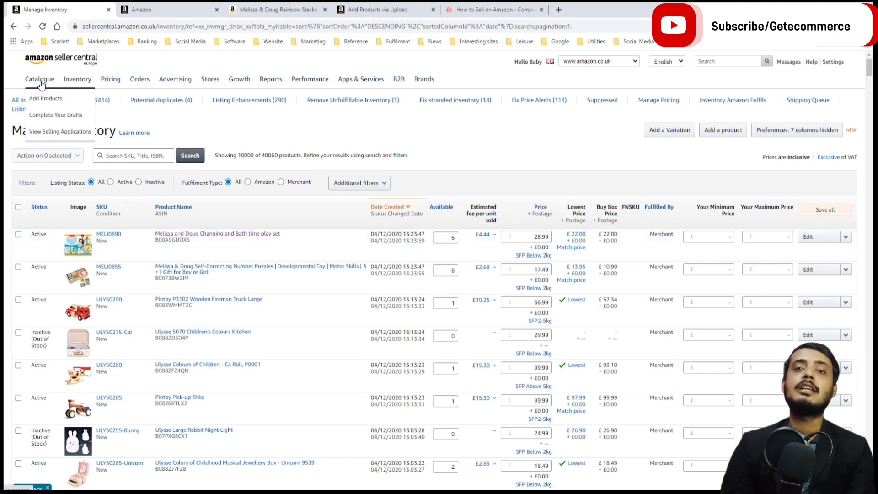
{"action": "left_click", "coordinate": [41, 117]}
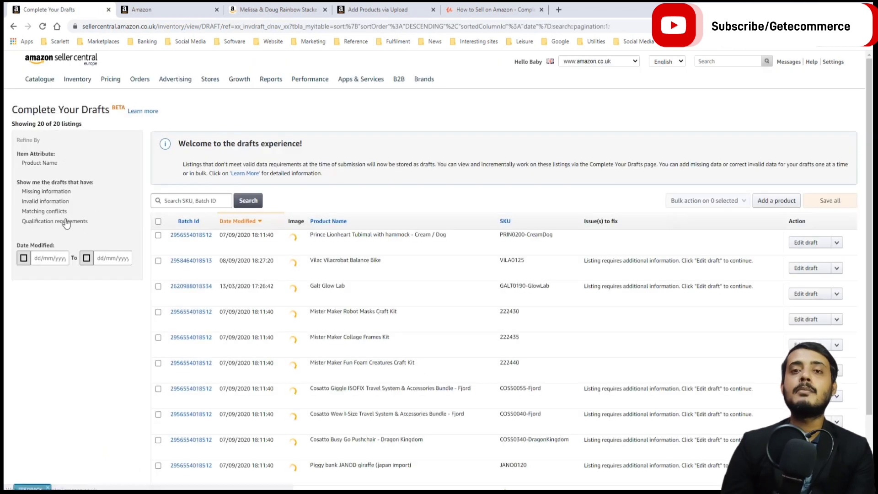